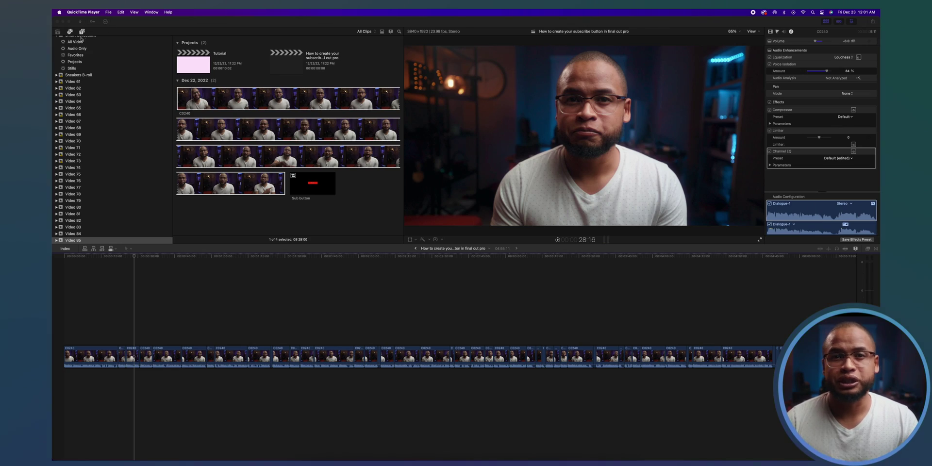
Show the Titles and Generators library in the browser sidebar
left_click(83, 32)
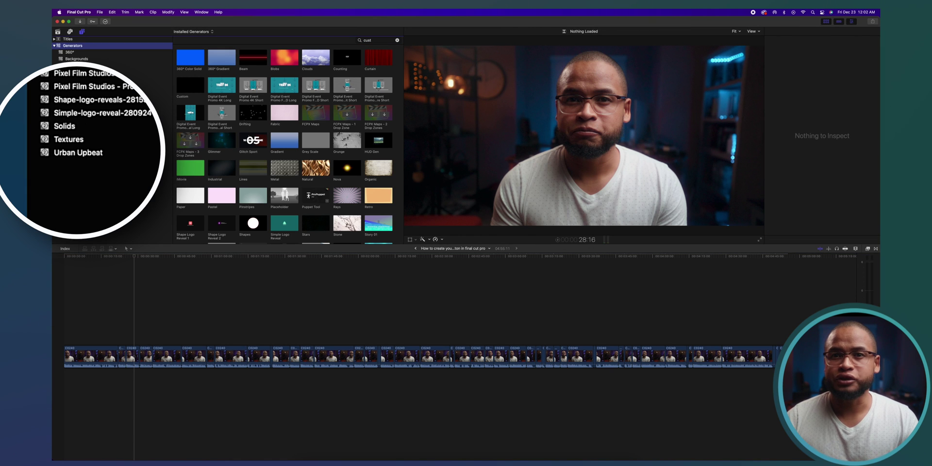
Add the Custom solid generator, then connect the Custom title (searched 'custo') above it
left_click(71, 130)
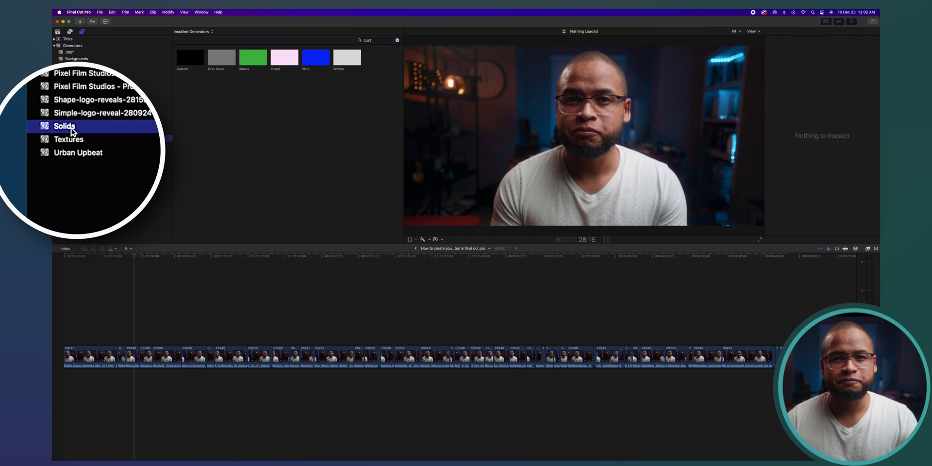
left_click(194, 65)
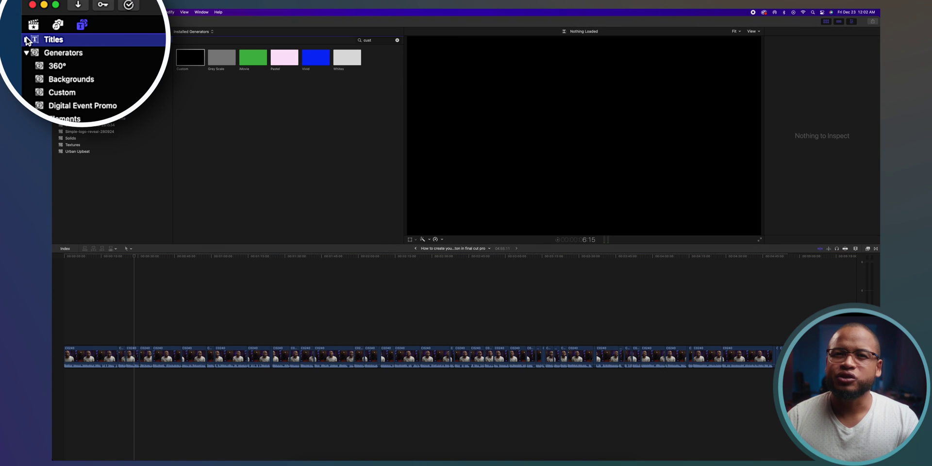
left_click(42, 44)
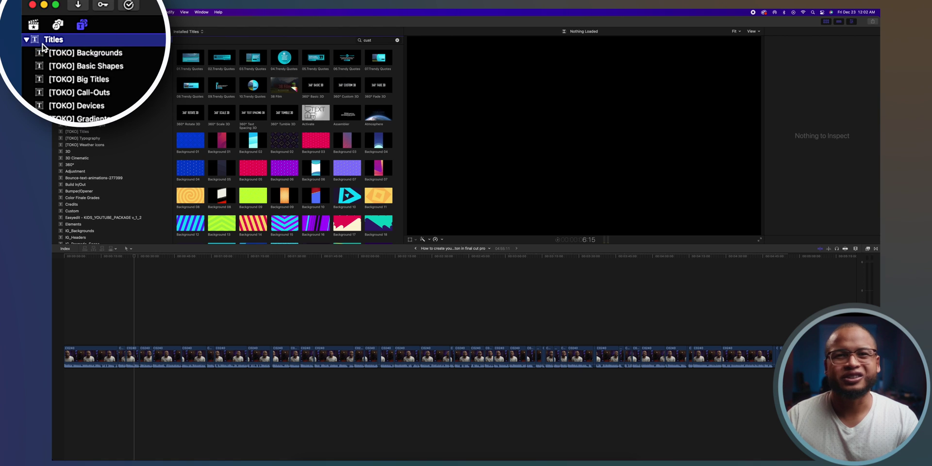
double_click(368, 39)
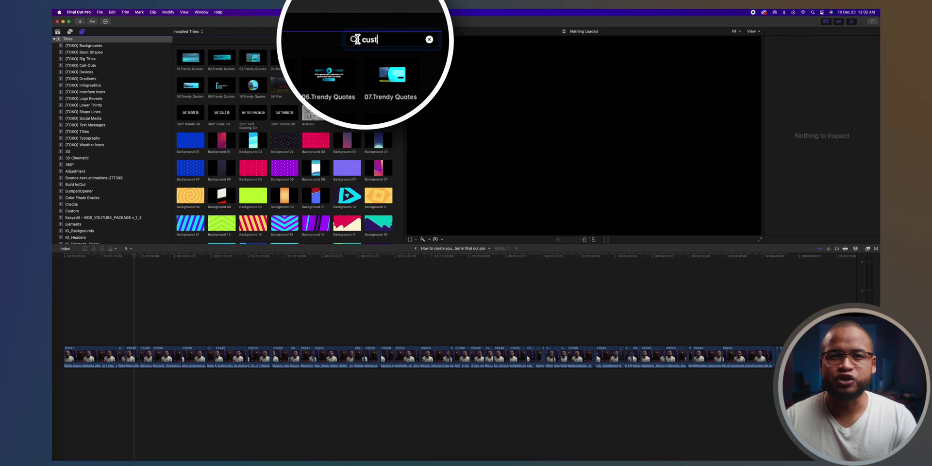
type("cus")
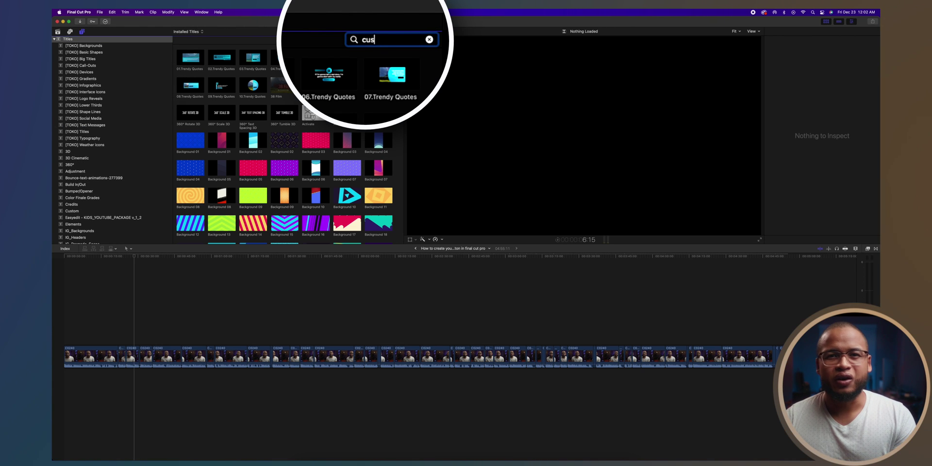
type("to")
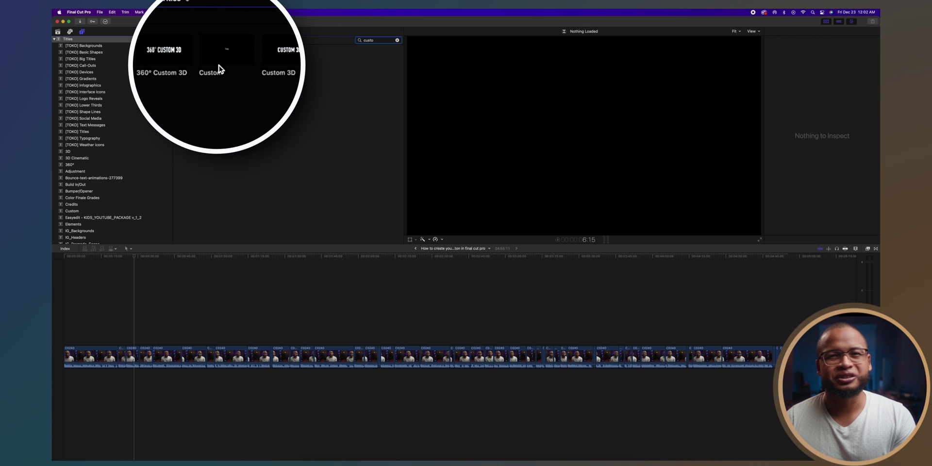
left_click(223, 59)
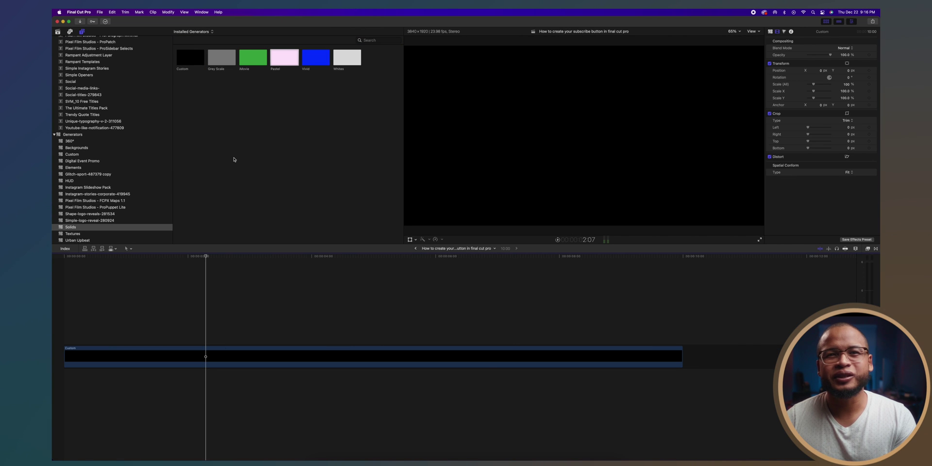
key("ctrl+t")
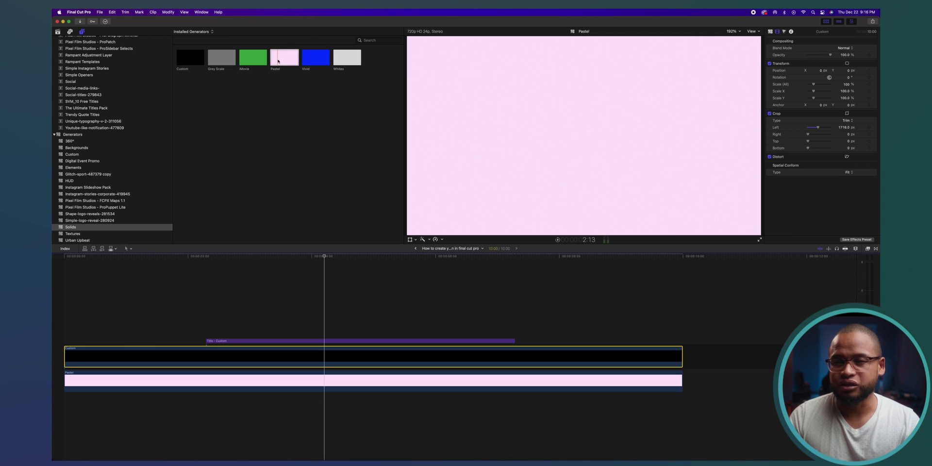
Select the title clip connected above the solid
key("super+Up")
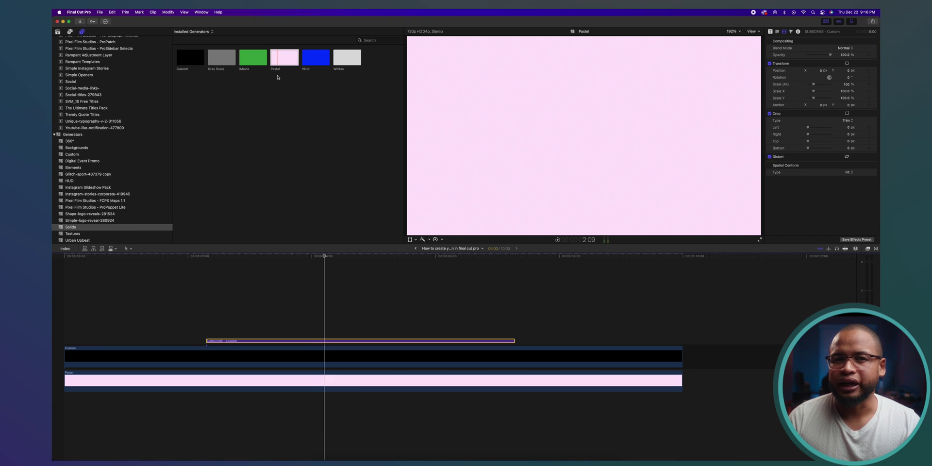
Restore the SUBSCRIBE title text and crop 1515 px off the Custom clip's left side
key("super+z")
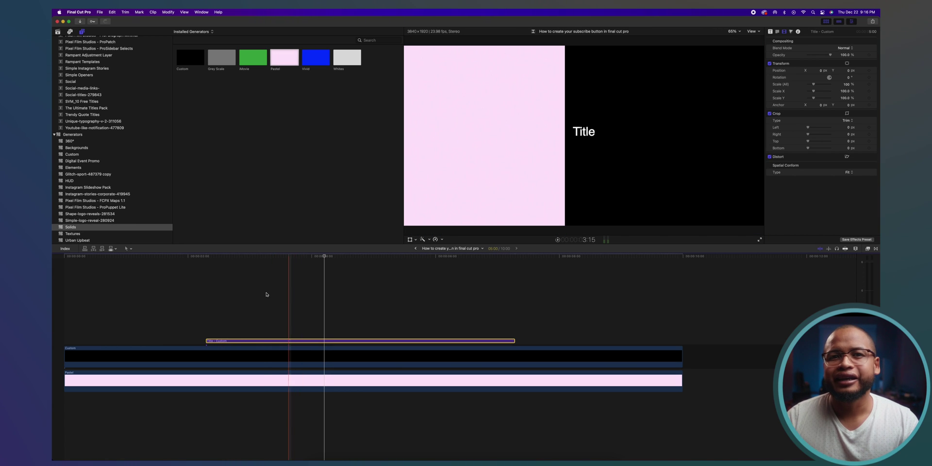
key("super+shift+z")
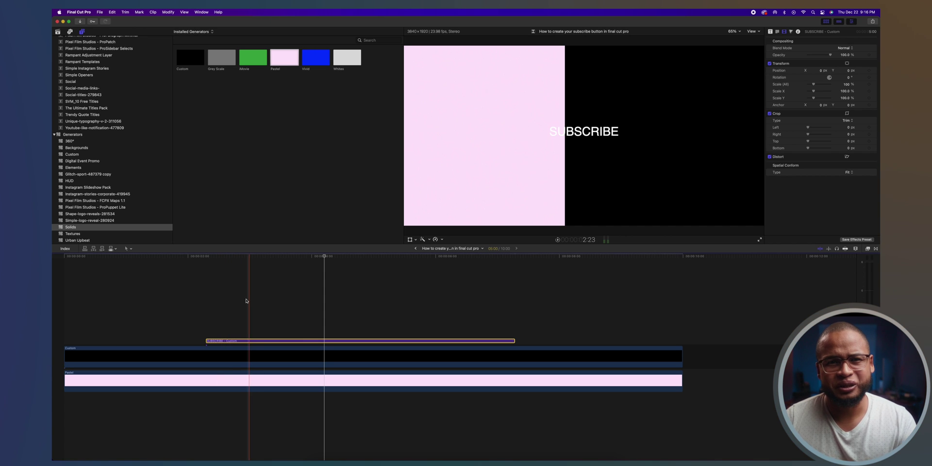
key("super+z")
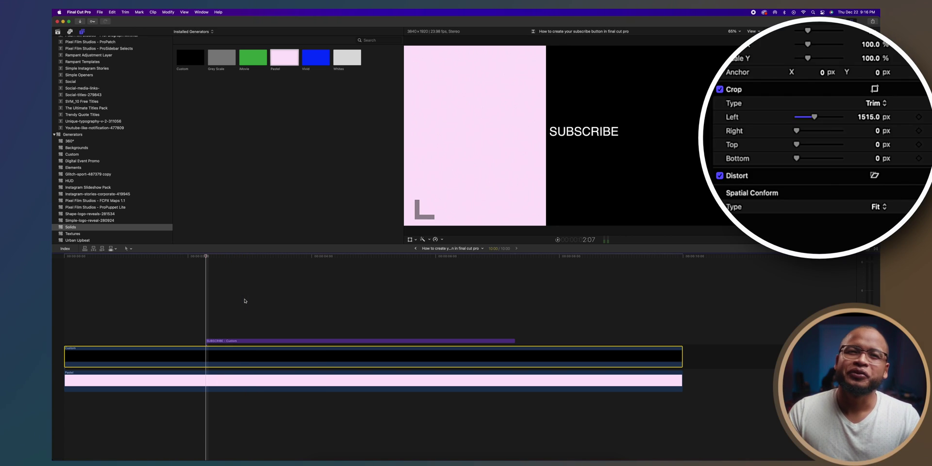
Crop the Custom clip Right 1515, Top 830 and Bottom 922 px into a box
key("super+shift+z")
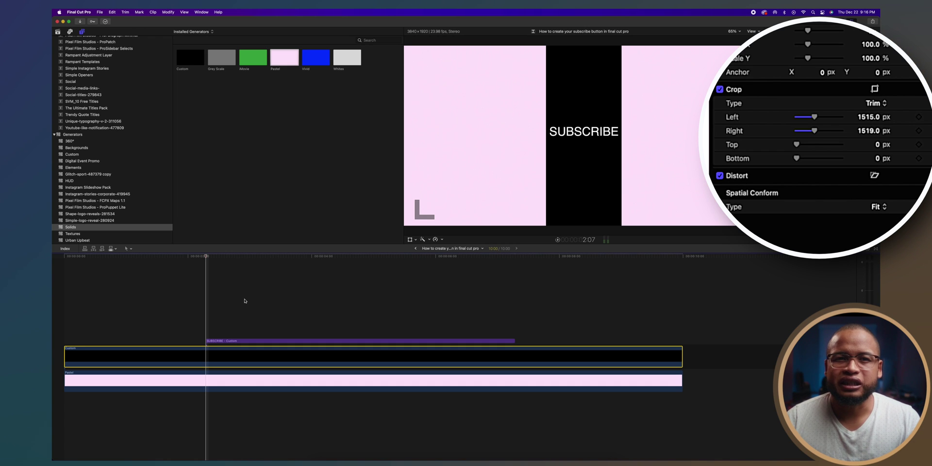
key("super+shift+z")
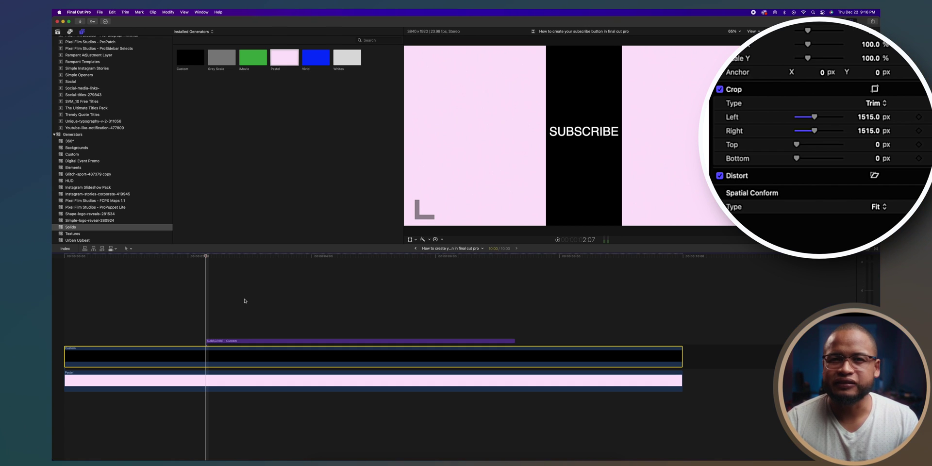
key("super+shift+z")
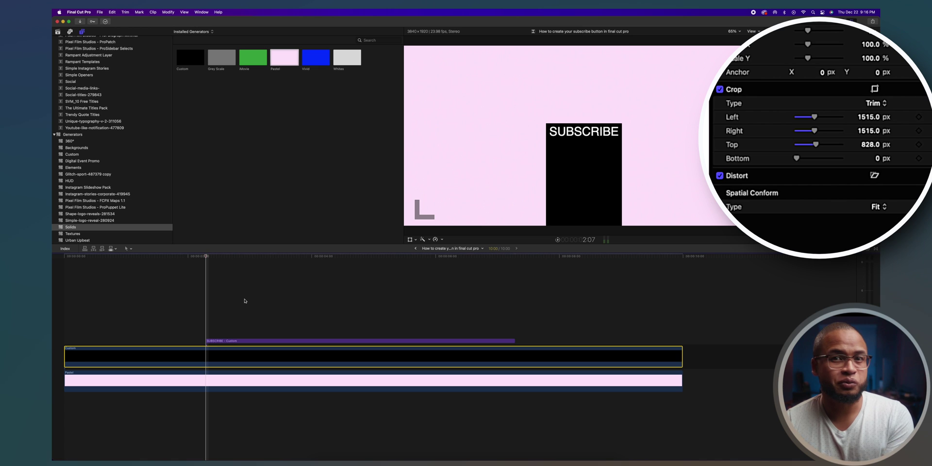
key("super+shift+z")
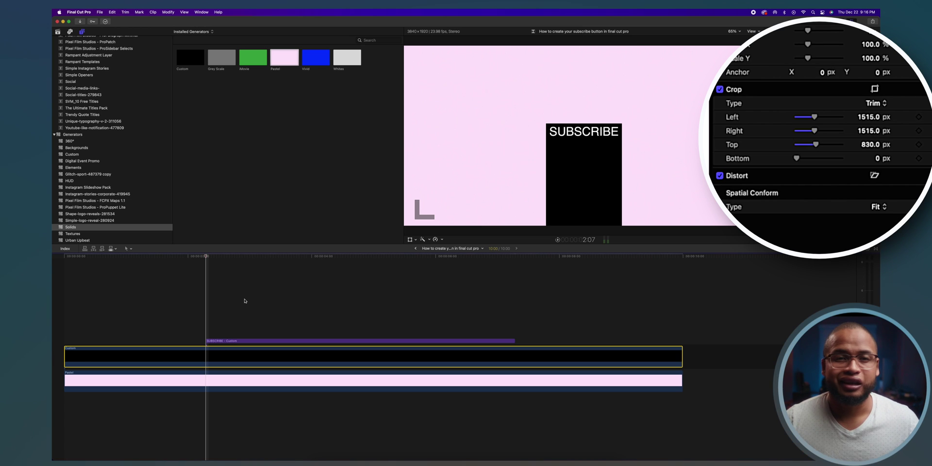
key("super+shift+z")
key("super+shift+z")
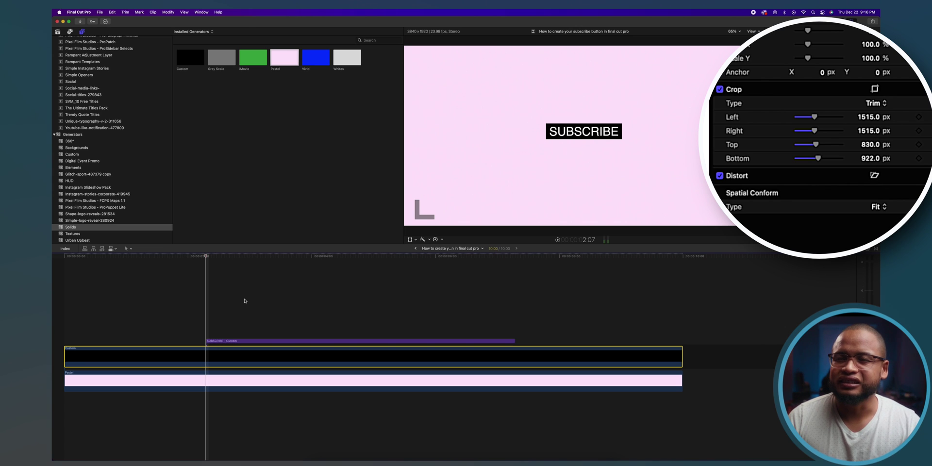
key("super+shift+z")
key("super+shift+z")
key("super+shift+z")
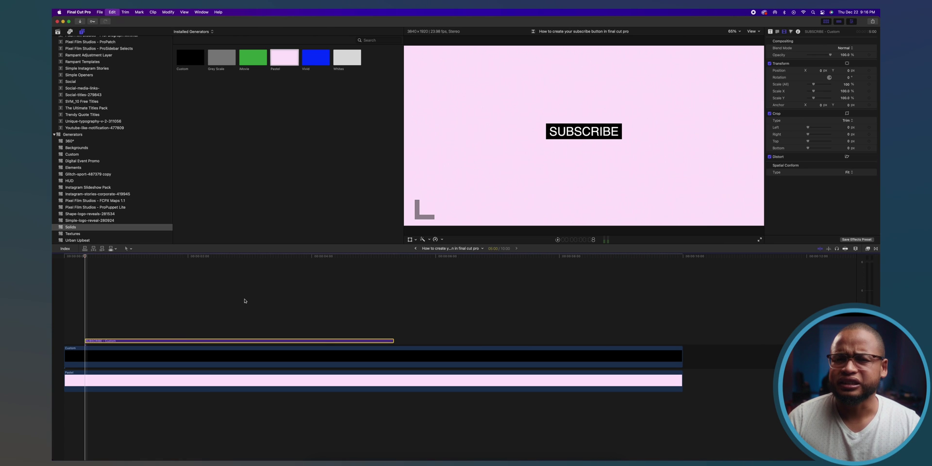
Trim the Custom clip to end at 5 seconds and align the SUBSCRIBE title to the start
key("super+shift+z")
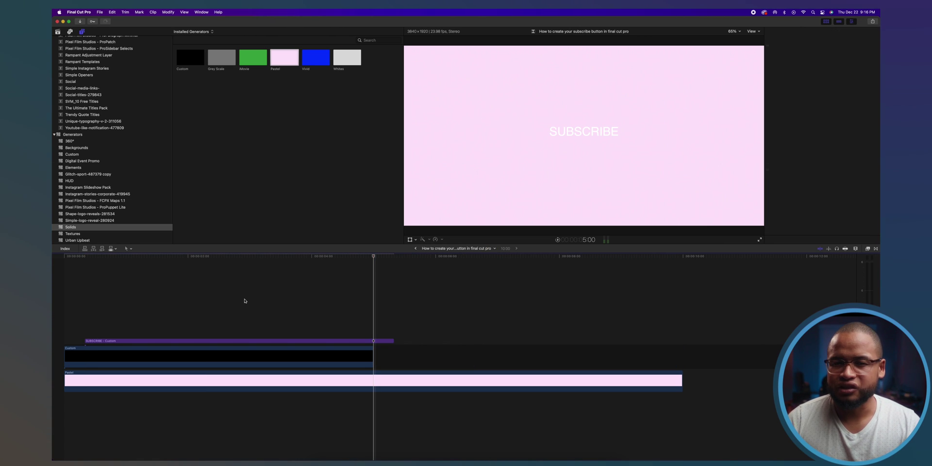
key("super+shift+z")
key("super+shift+z")
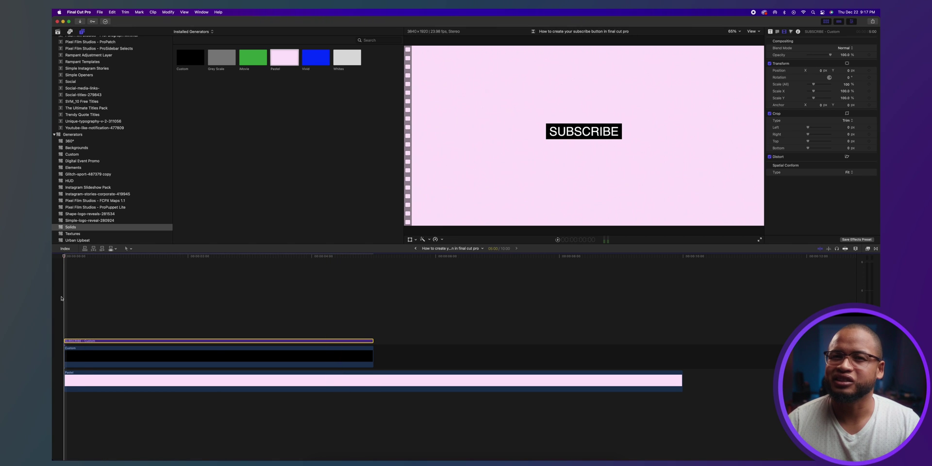
left_click_drag(104, 318, 96, 358)
Make a New Compound Clip from the two selected clips, named 'Sub button'
right_click(96, 358)
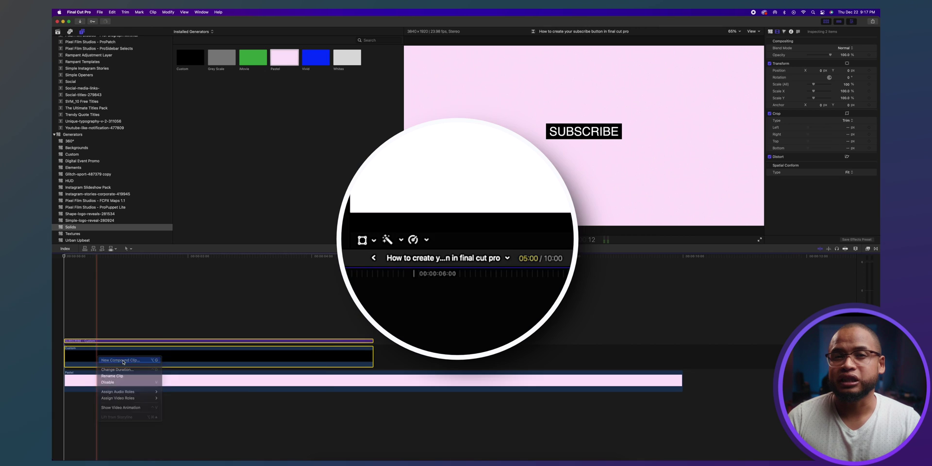
left_click(122, 360)
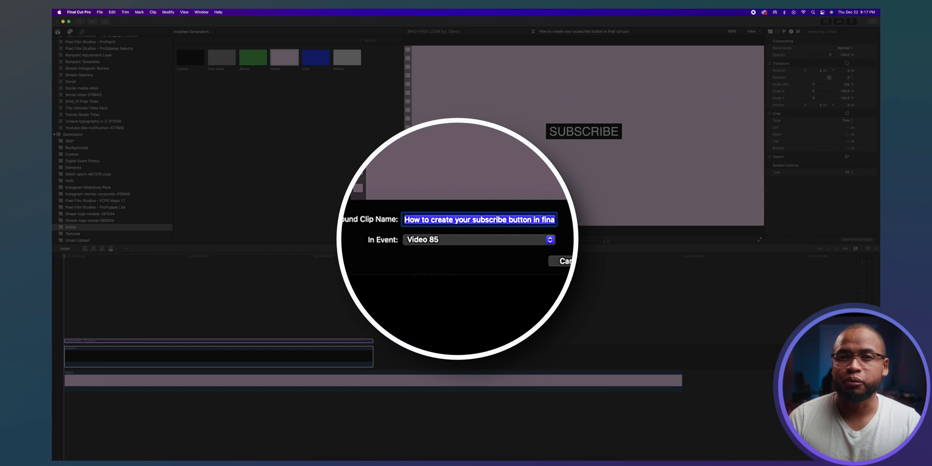
type("Sub button")
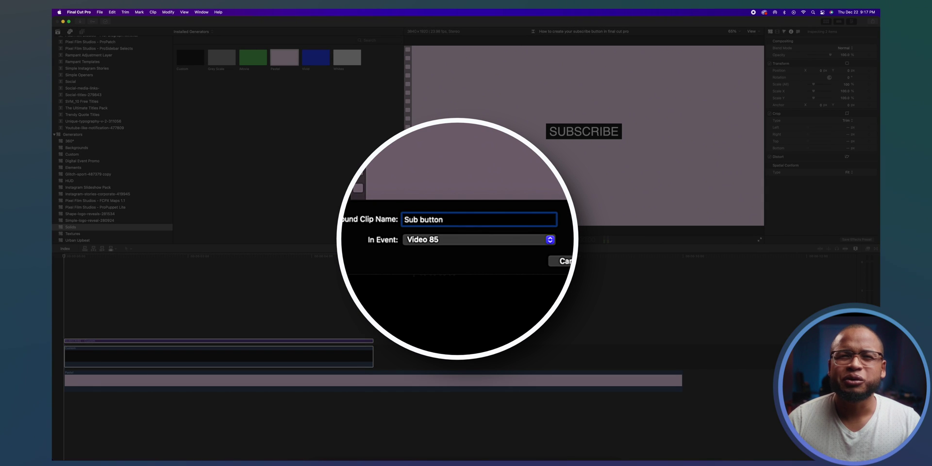
key("Return")
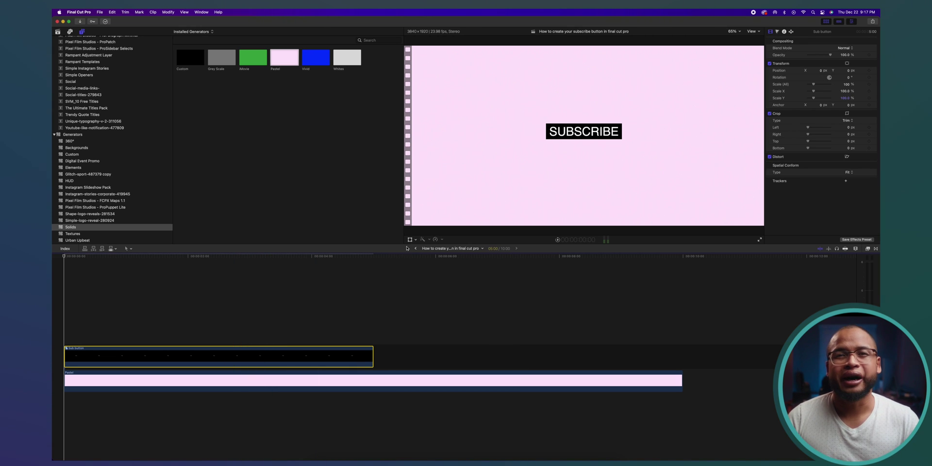
Drag the Sub button to the frame's lower left, then open it and select its Custom clip
left_click(410, 240)
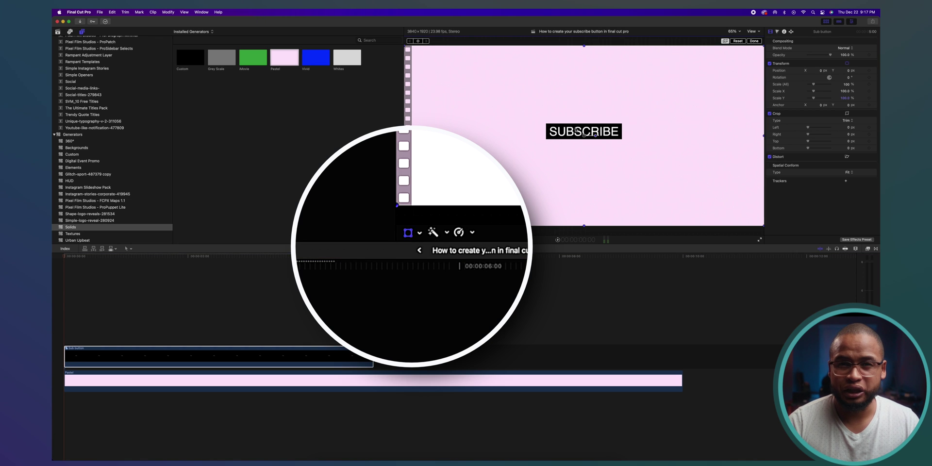
left_click_drag(568, 143, 466, 212)
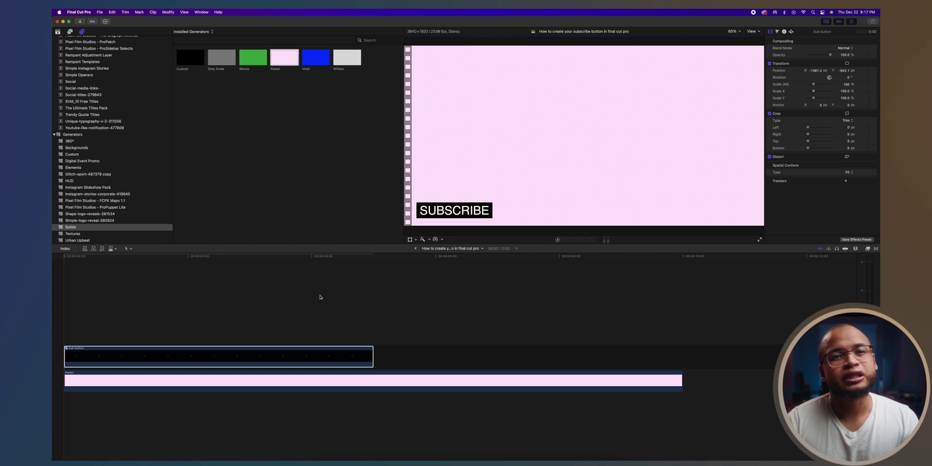
left_click(289, 354)
double_click(286, 352)
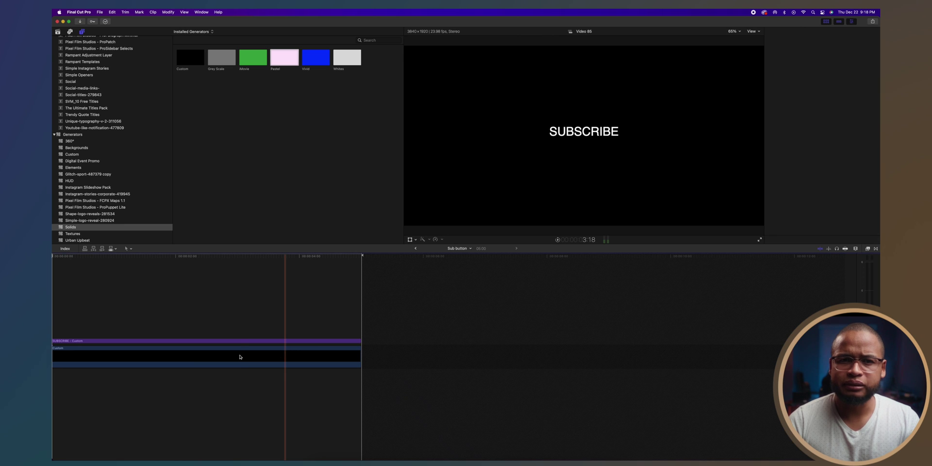
left_click(287, 355)
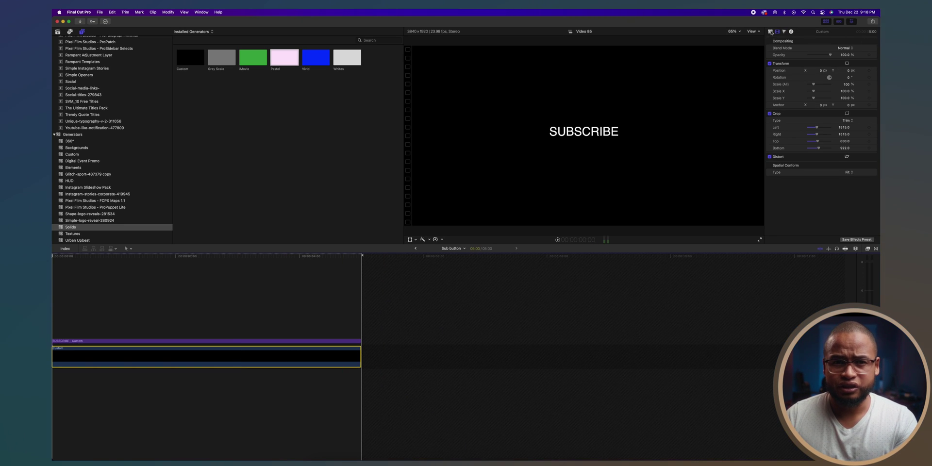
Color the solid Maraschino red from the crayon swatches and return to the clip start
left_click(771, 32)
left_click(844, 48)
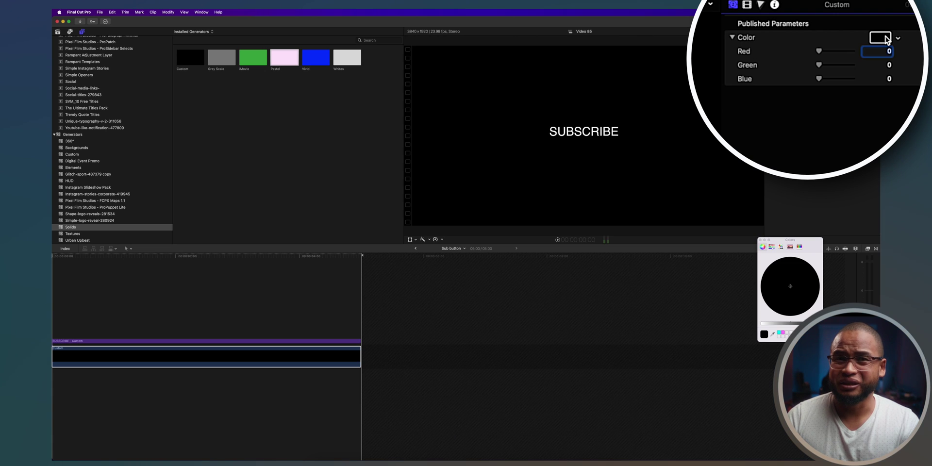
left_click(799, 247)
left_click(761, 305)
left_click(761, 294)
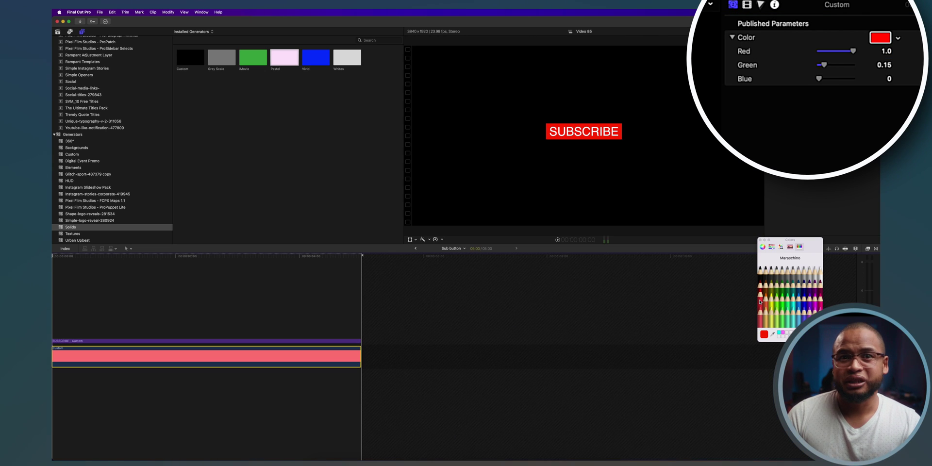
left_click(778, 31)
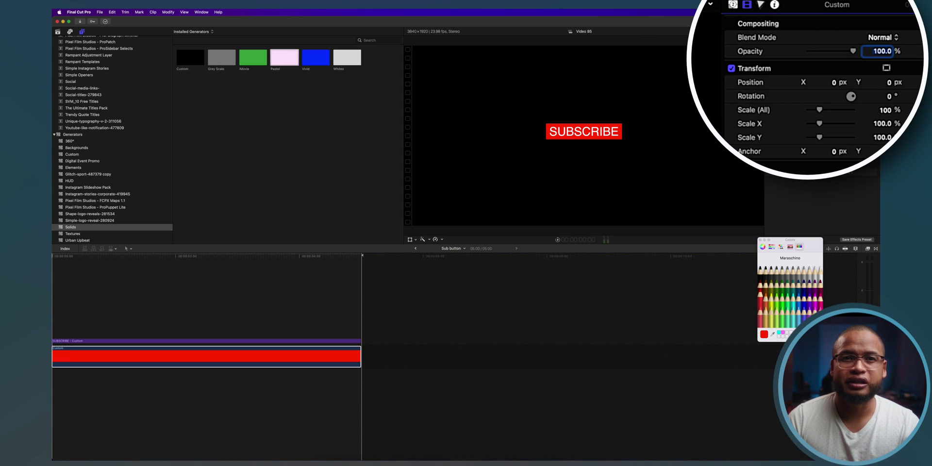
left_click(53, 256)
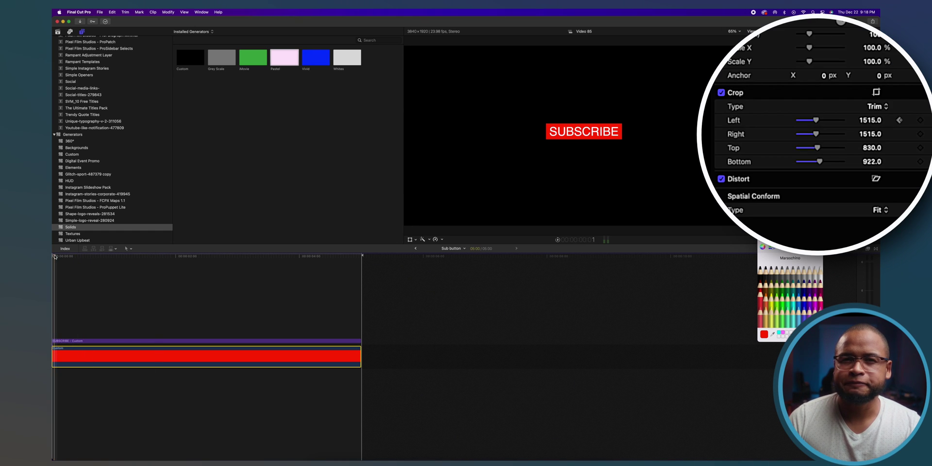
scroll(97, 255, "left", 1)
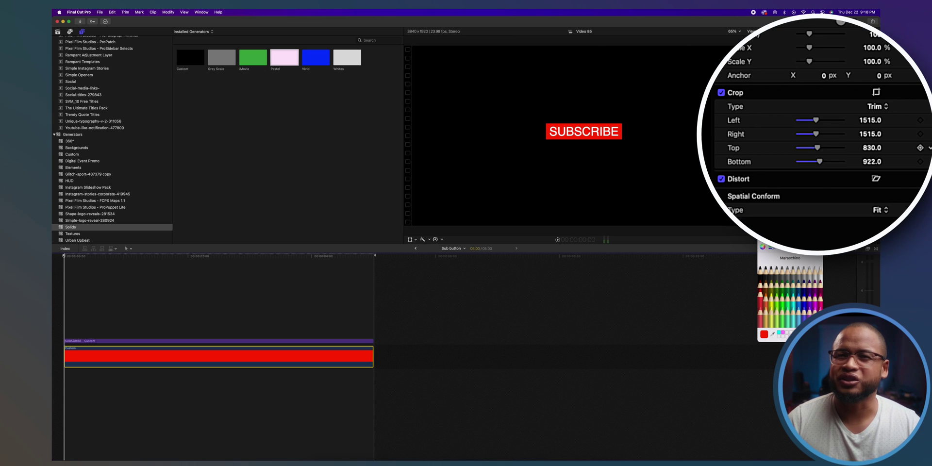
Set Crop Left and Right keyframes at the clip start and at frame 10
left_click(920, 120)
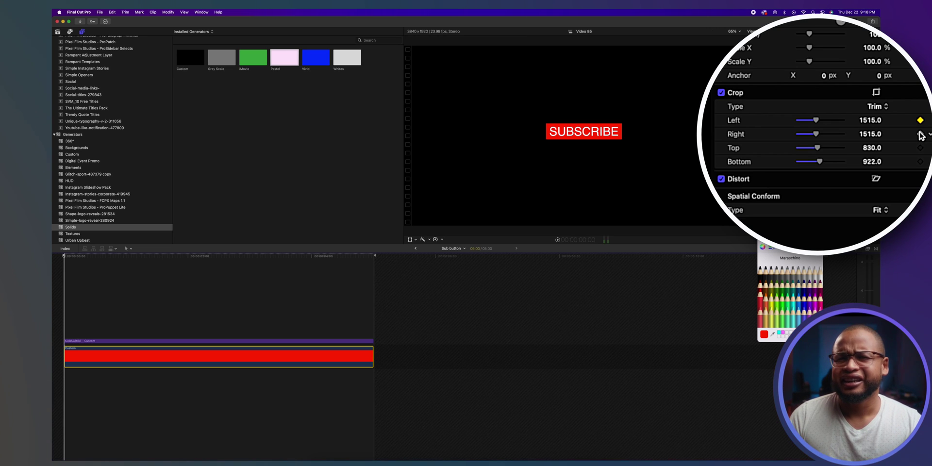
left_click(920, 134)
left_click(921, 148)
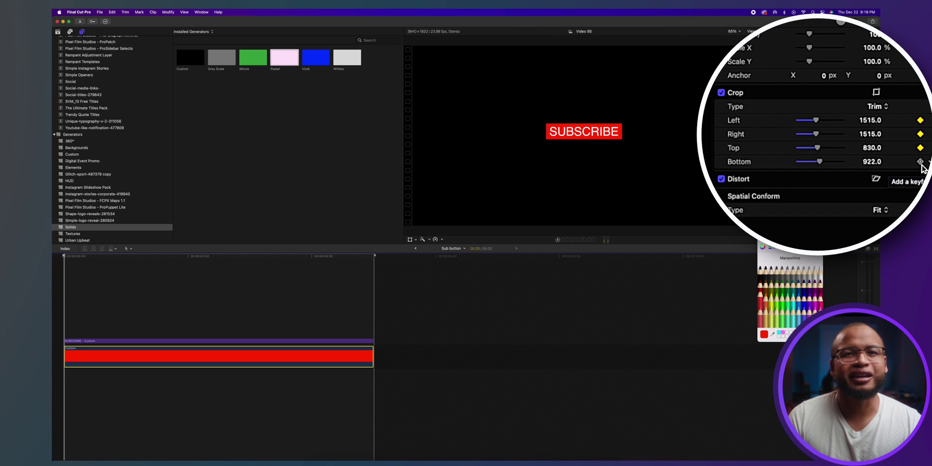
left_click(920, 147)
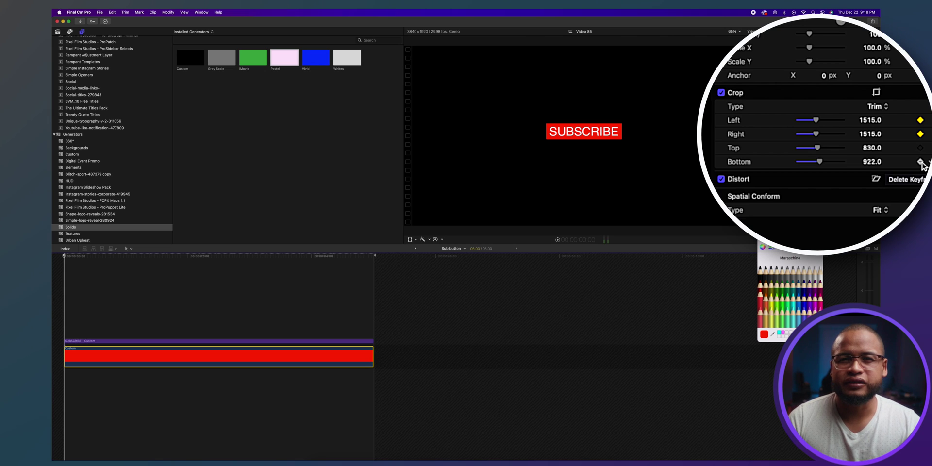
left_click(921, 162)
key("shift+Right")
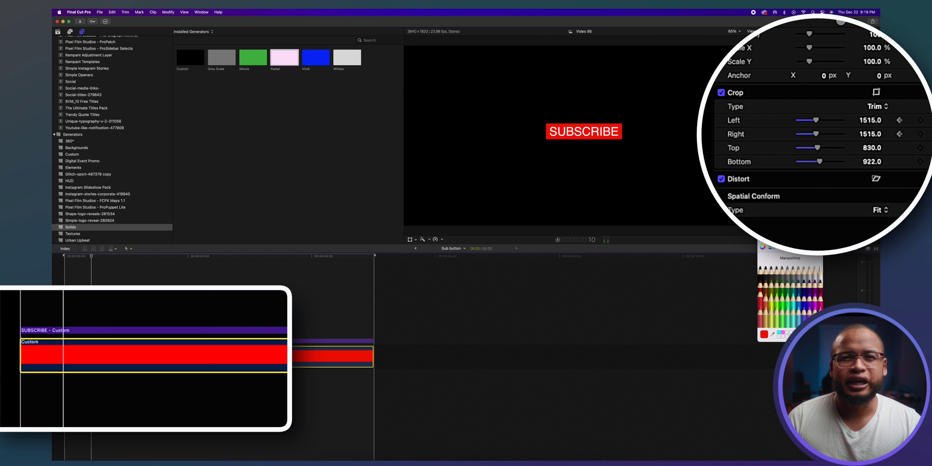
left_click(921, 121)
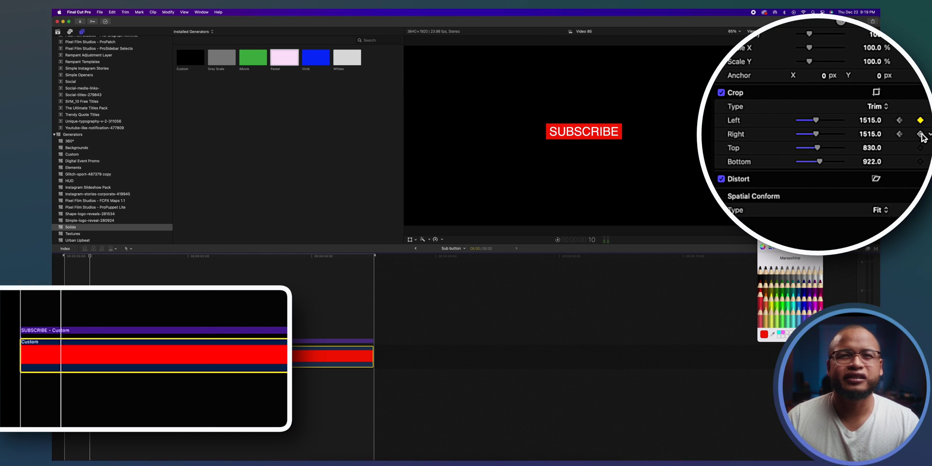
left_click(922, 134)
At the first keyframe, raise the Left and Right crops until the red box disappears
left_click(900, 121)
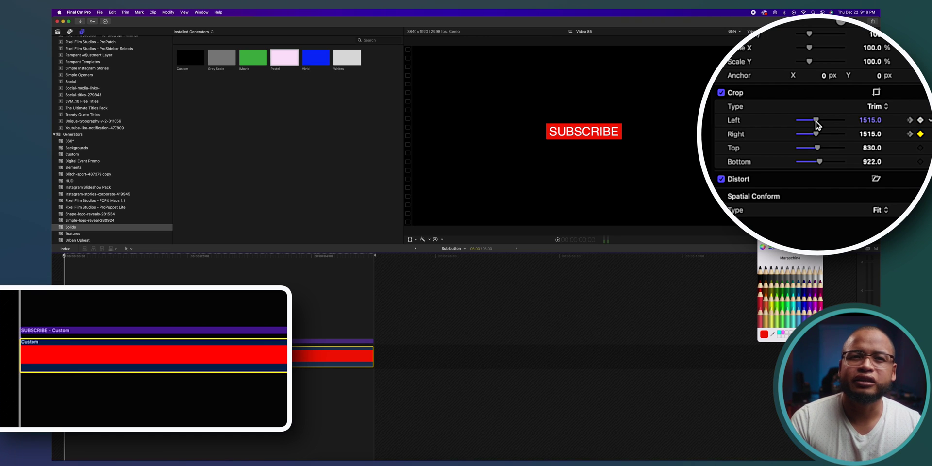
left_click_drag(818, 124, 820, 126)
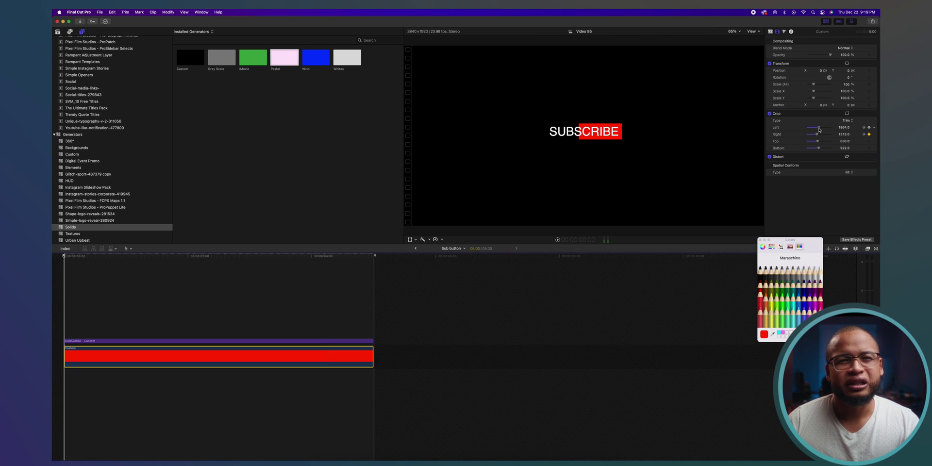
left_click_drag(820, 127, 820, 134)
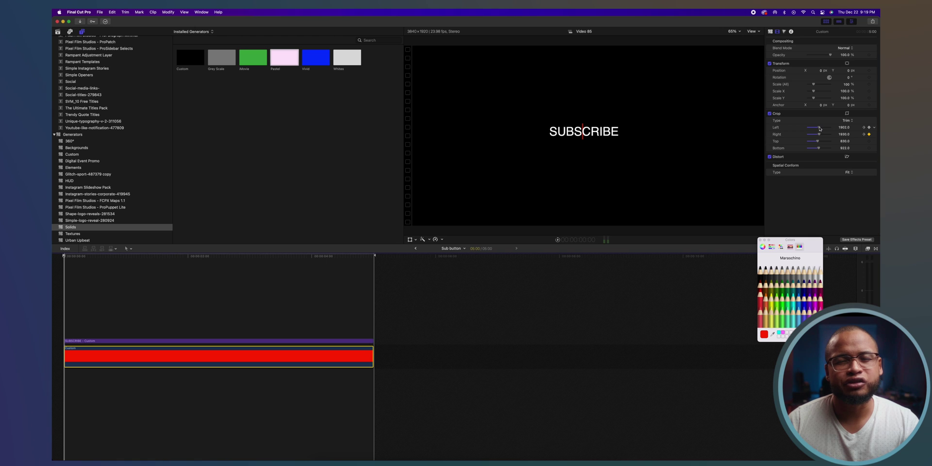
left_click_drag(68, 255, 120, 258)
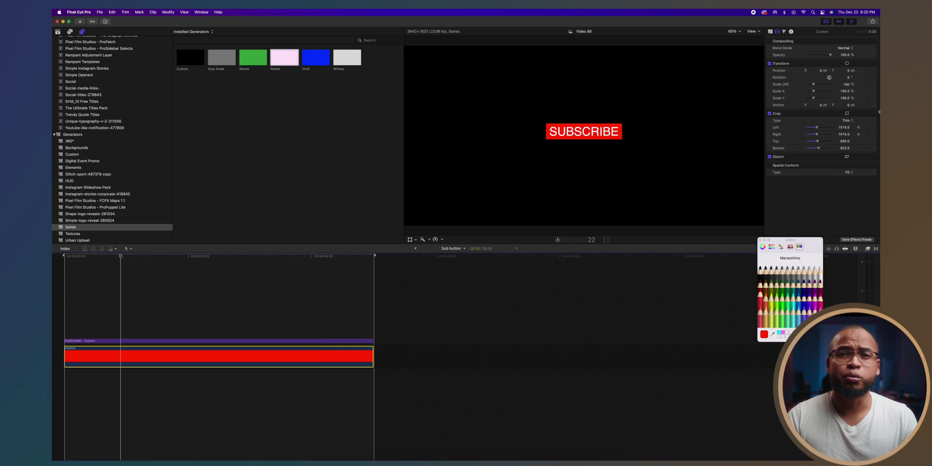
left_click(875, 129)
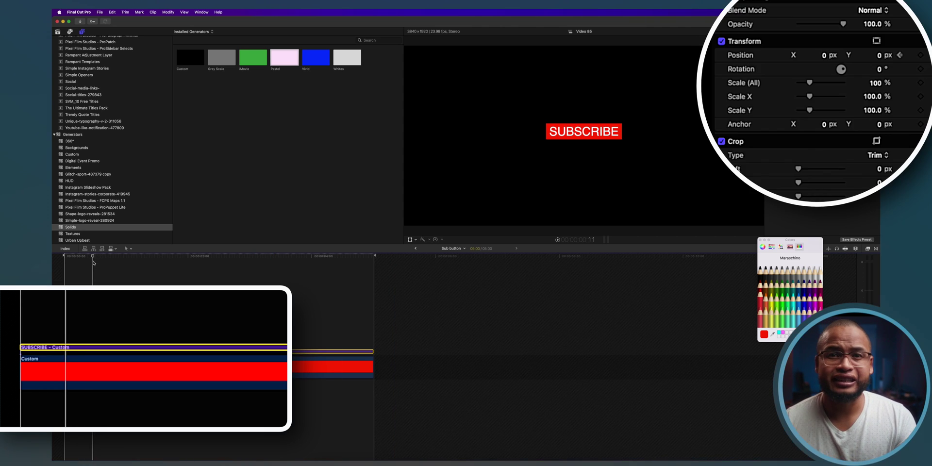
Keyframe the SUBSCRIBE title's Position from X -2706.3 px off-frame left to centre, then play it
left_click(901, 56)
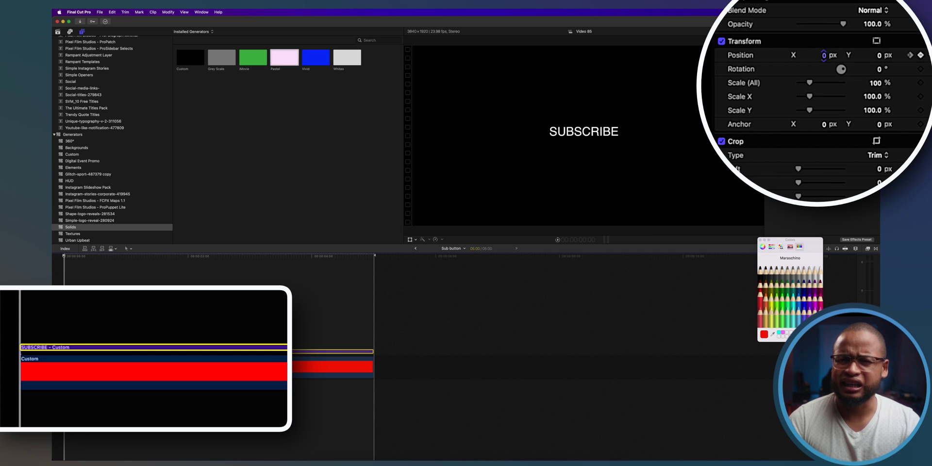
left_click_drag(824, 55, 813, 55)
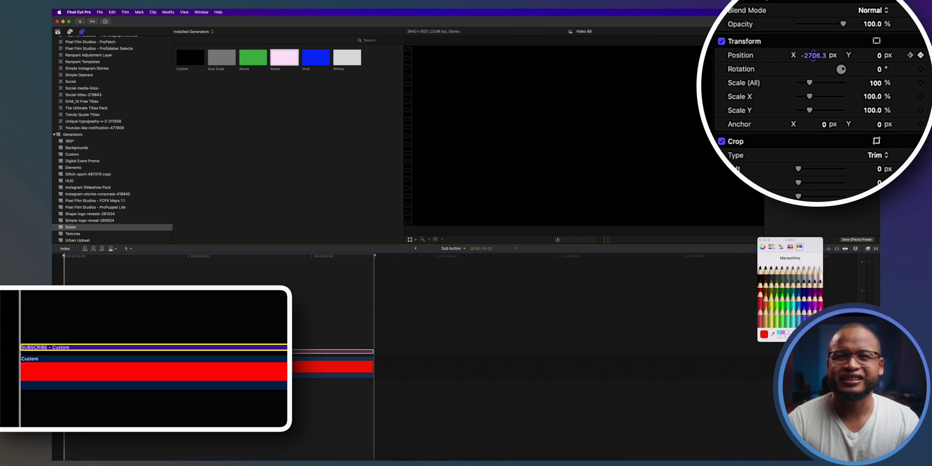
key("space")
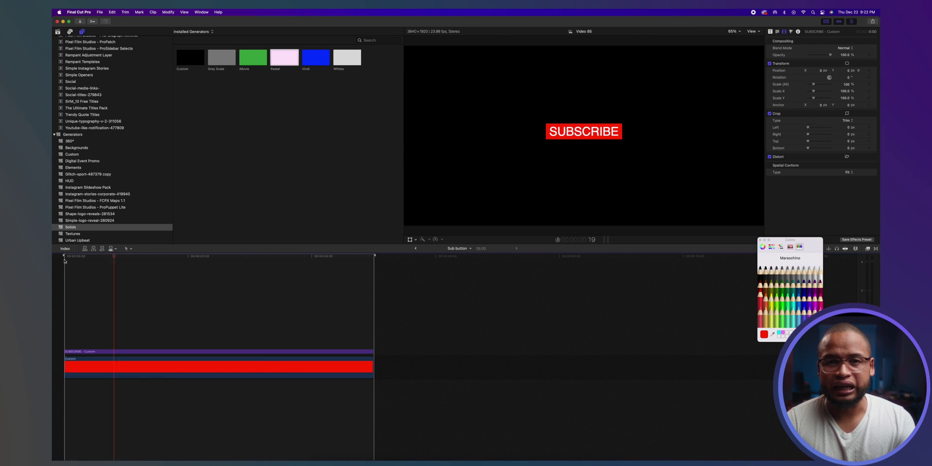
Preview the button in the main project, then reopen the Sub button clip and select the SUBSCRIBE title
left_click(416, 248)
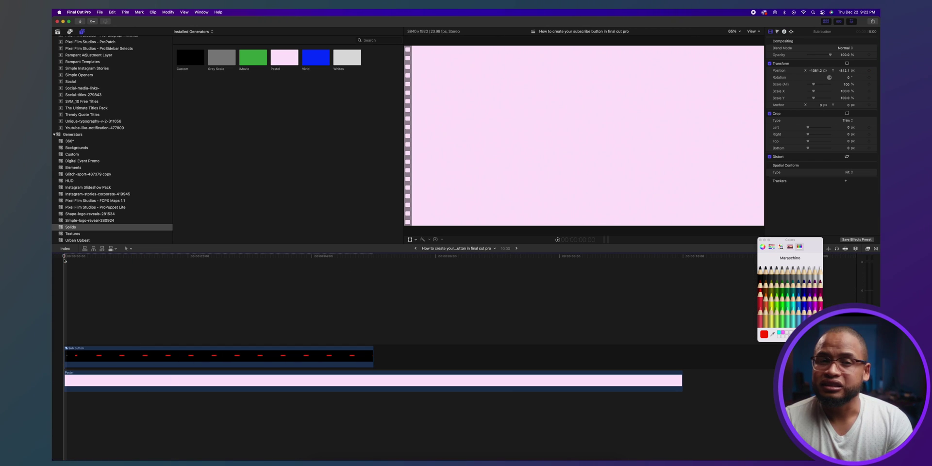
key("space")
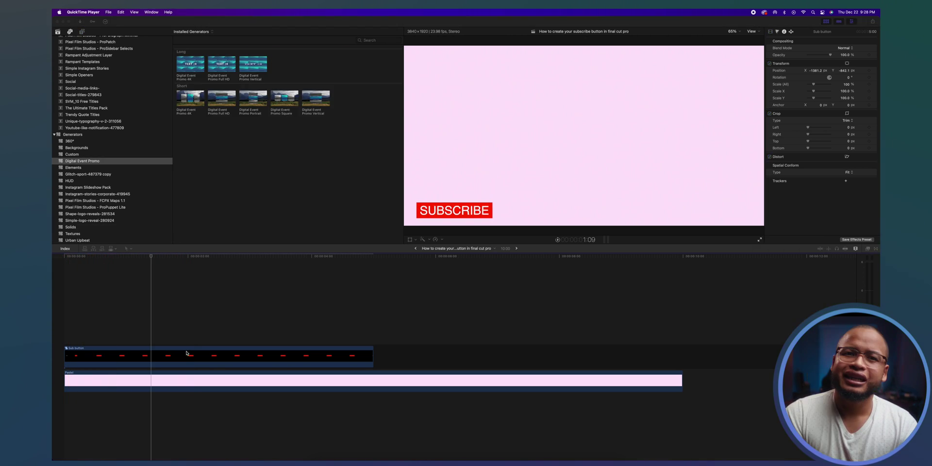
double_click(188, 354)
left_click(158, 343)
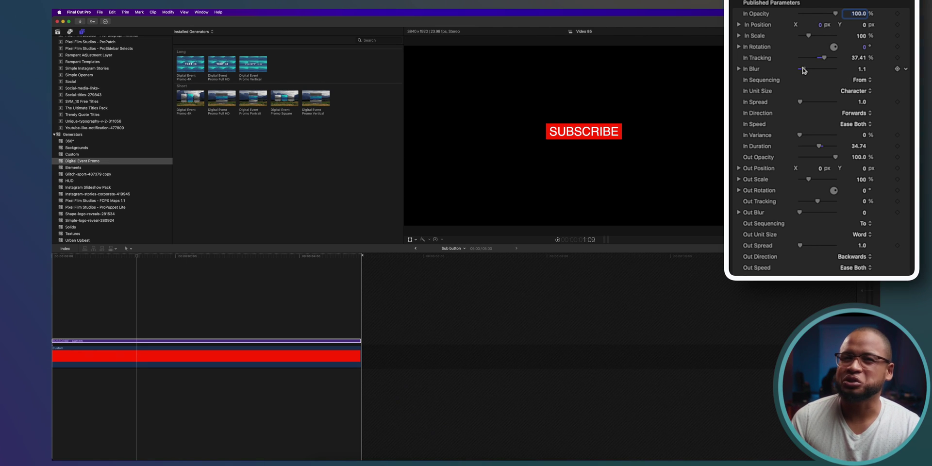
Preview the title's entrance, try Letter then set Out Unit Size back to Word, and replay from the start
mouse_move(69, 258)
left_mouse_down()
mouse_move(102, 261)
mouse_move(53, 262)
left_mouse_up()
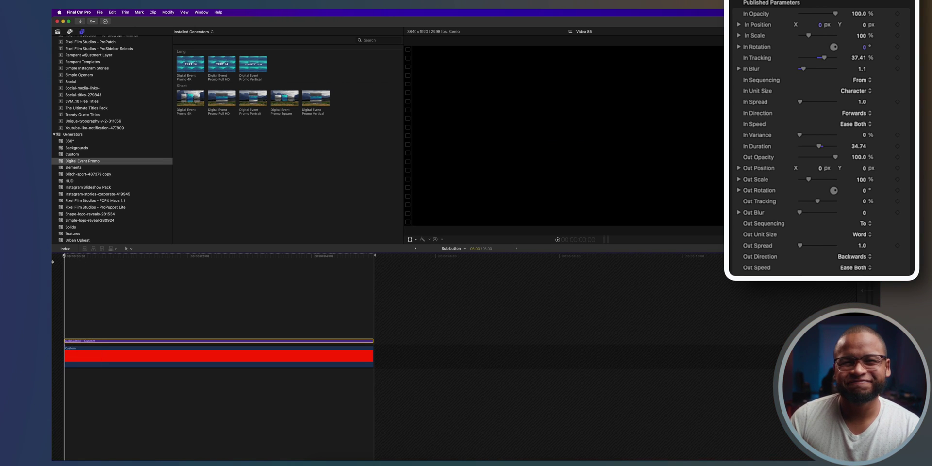
key("space")
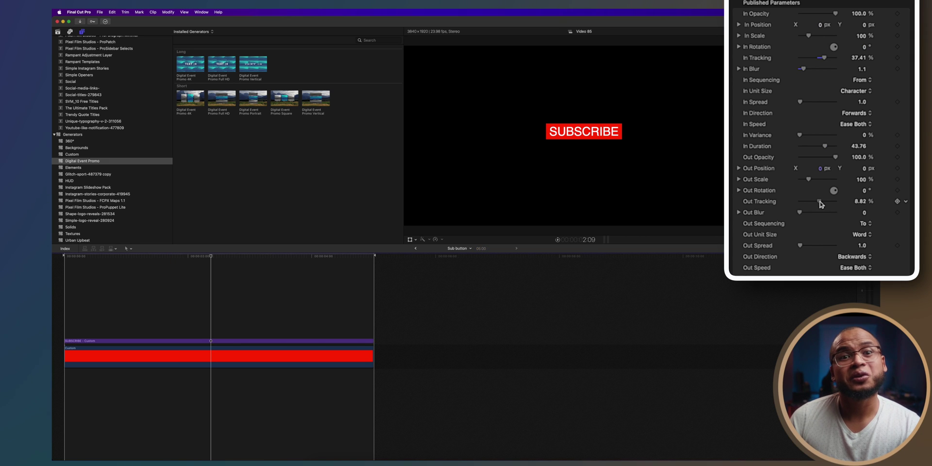
left_click(873, 238)
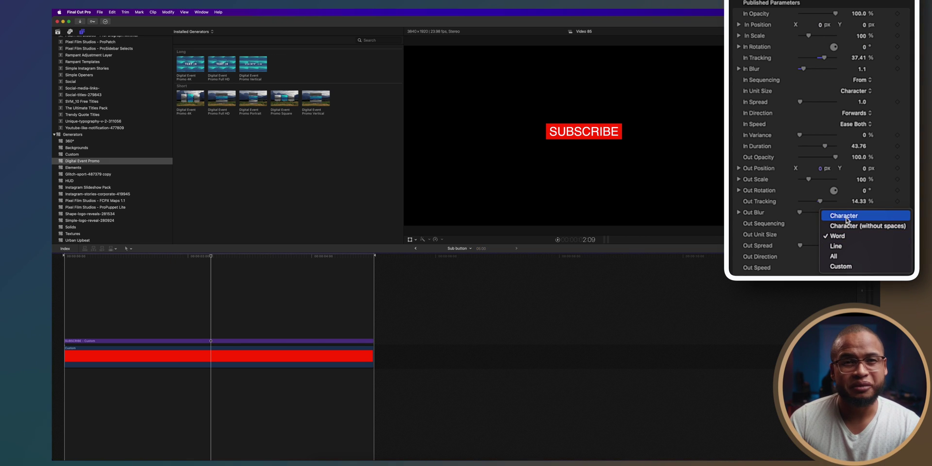
left_click(872, 236)
left_click(872, 235)
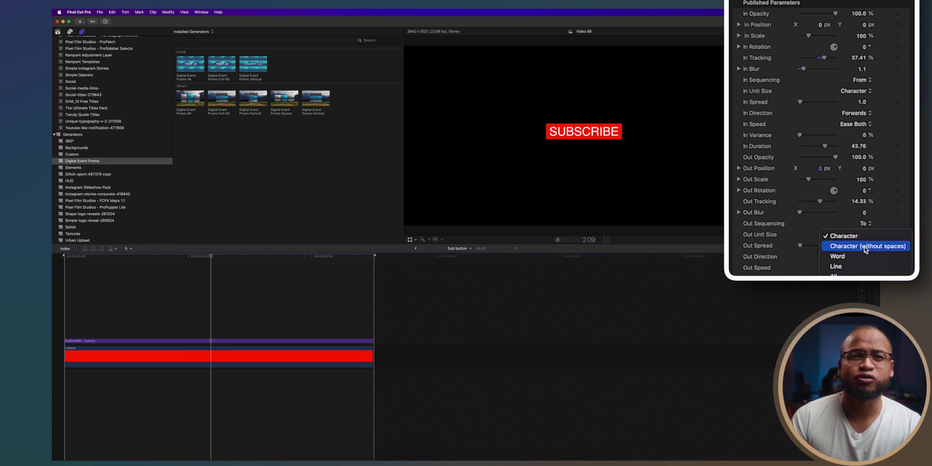
left_click(859, 258)
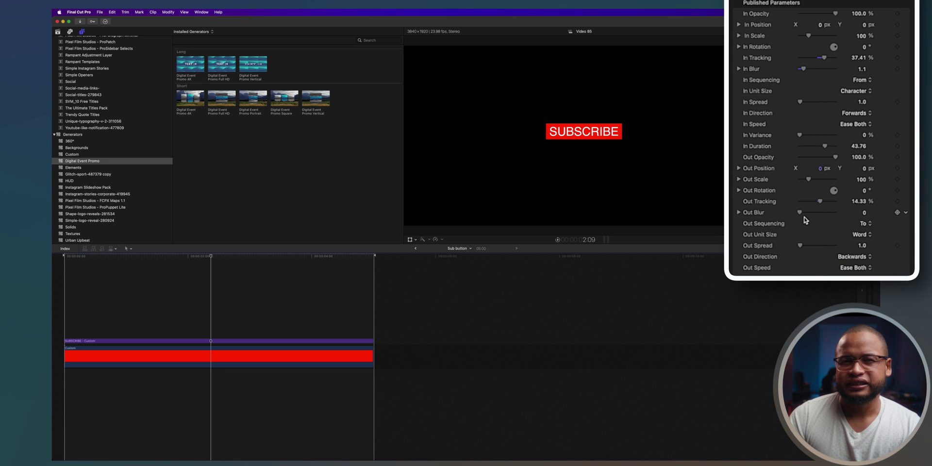
left_click(66, 266)
key("space")
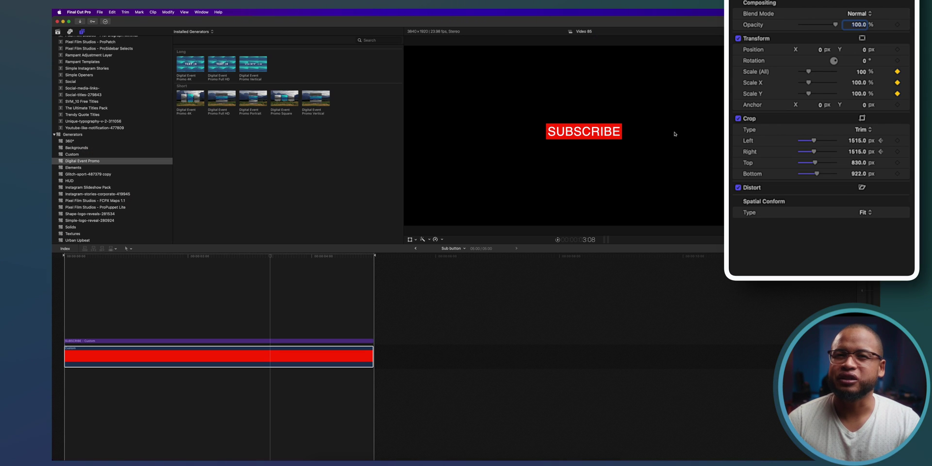
Confirm the Opacity value and return to the main project timeline
key("Return")
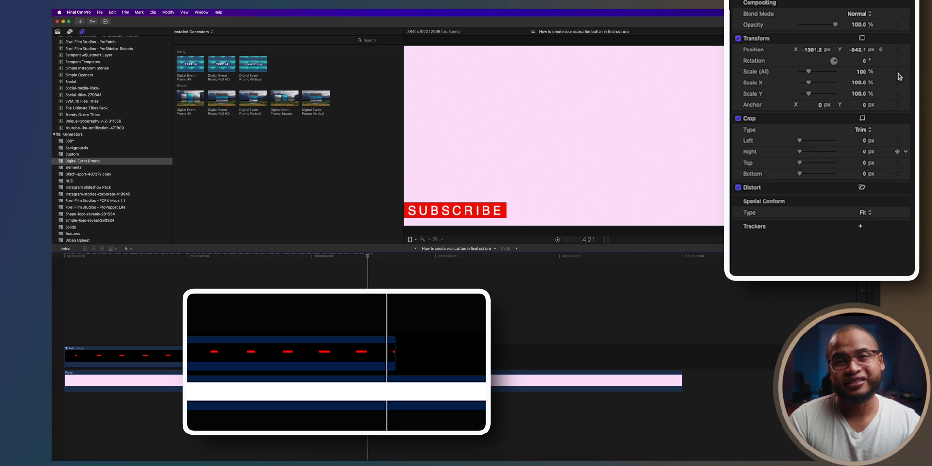
Lower the Sub button's Position Y from -842.1 to -1071.8 px so it exits below the frame
left_click_drag(858, 49, 857, 50)
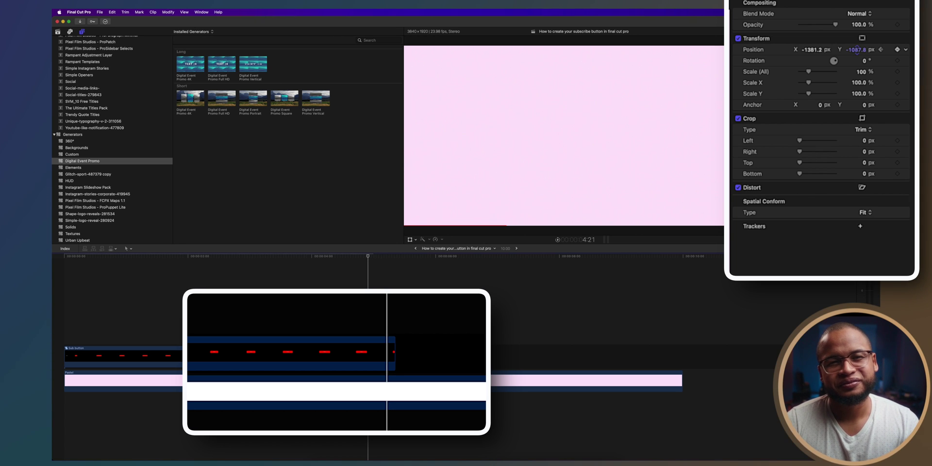